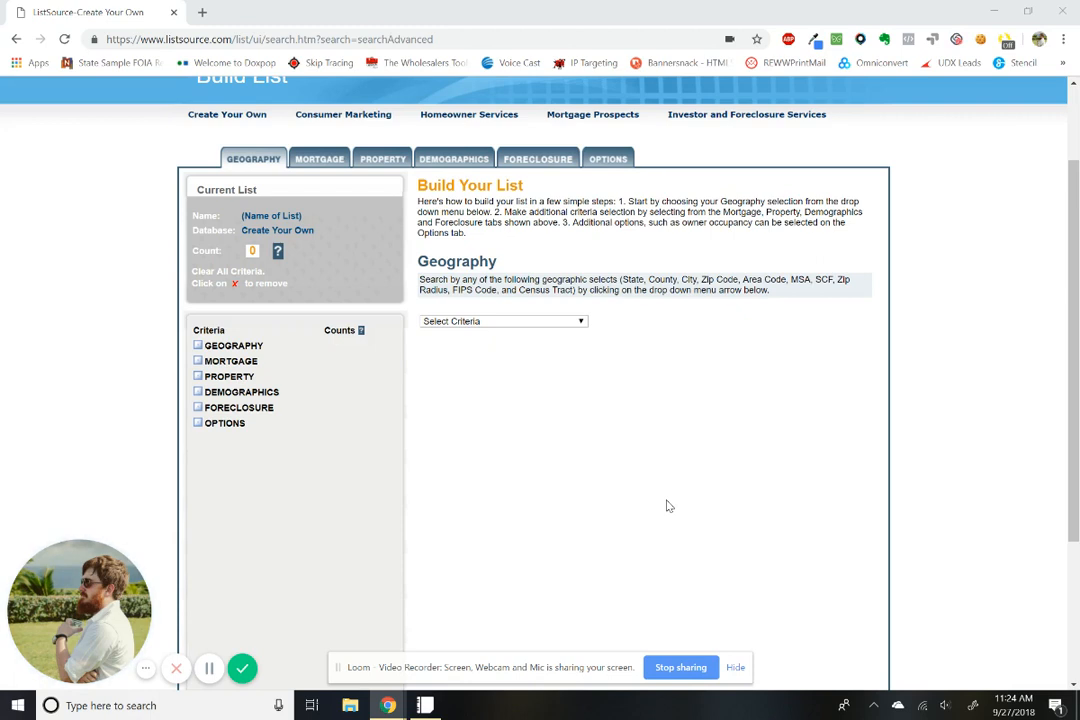
Add Delaware to the list's geography as the selected state.
click(581, 322)
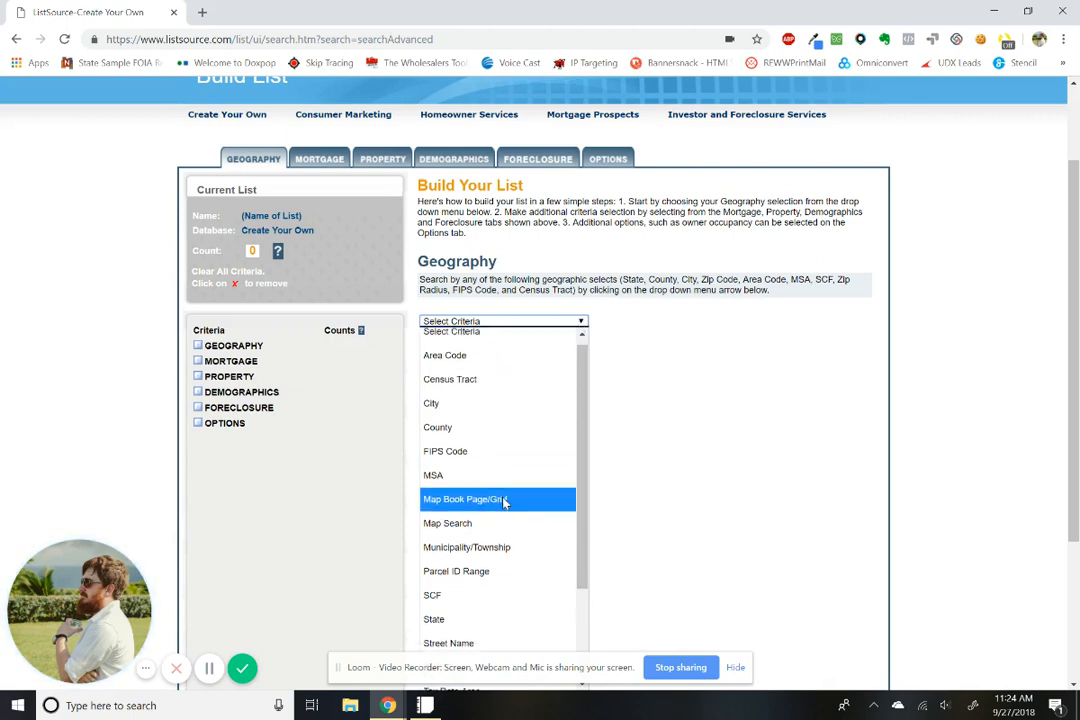
scroll(504, 503, down, 1)
scroll(504, 503, up, 1)
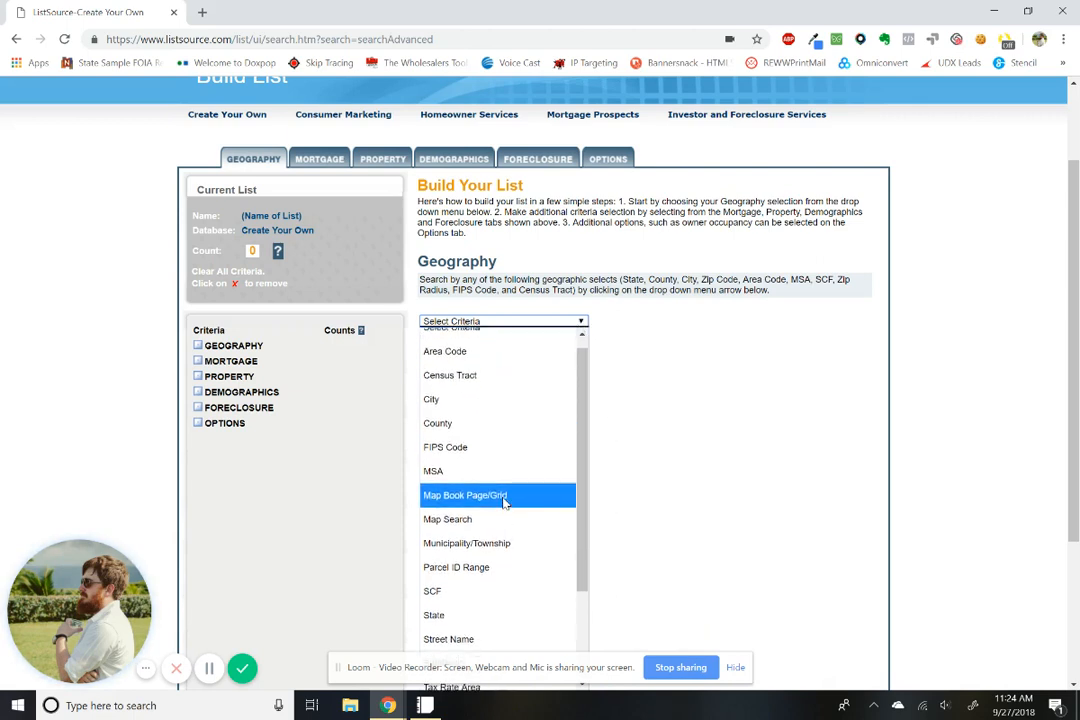
click(474, 625)
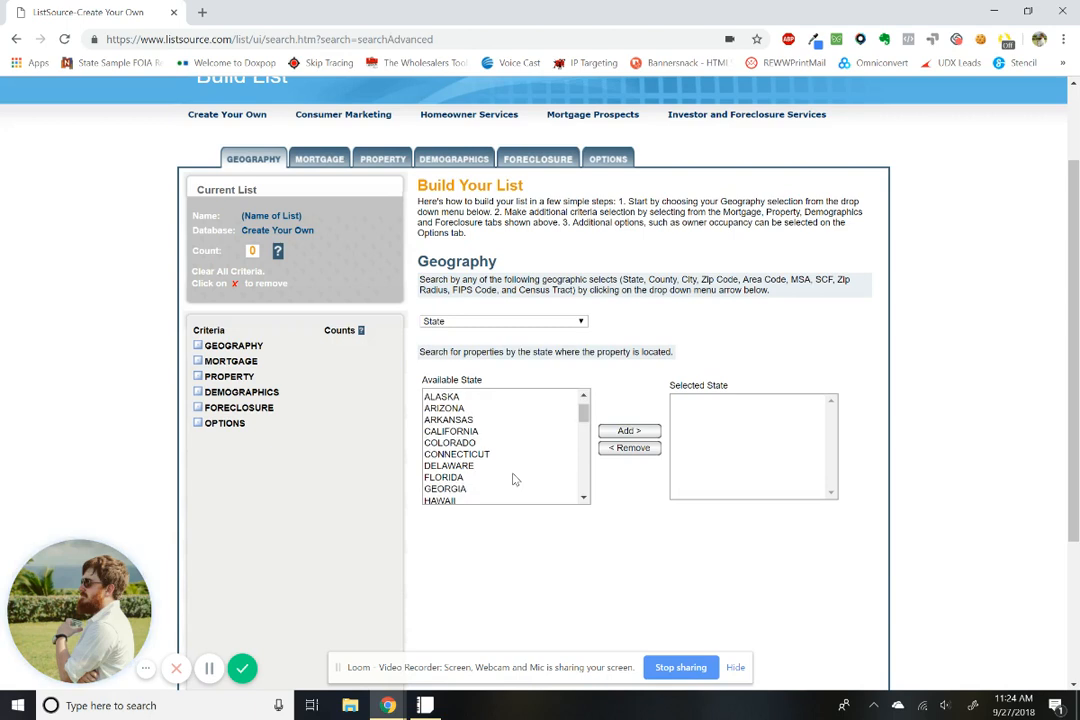
click(500, 466)
click(630, 432)
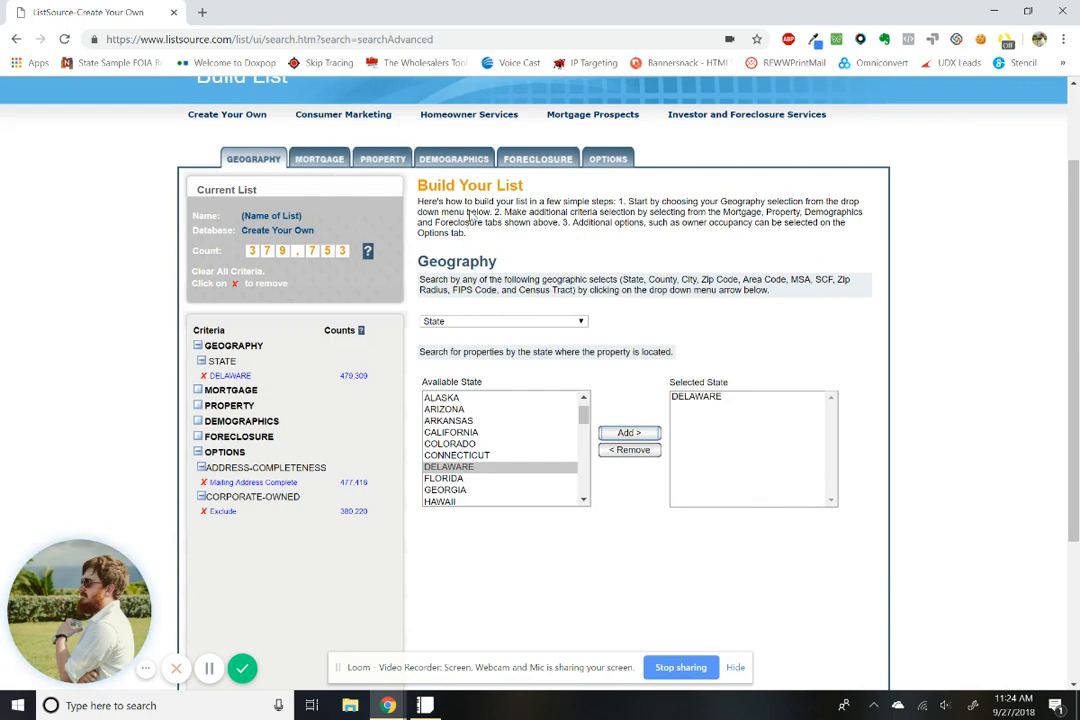
Add an Equity(%) property criterion with a range from 35 to 100.
click(383, 159)
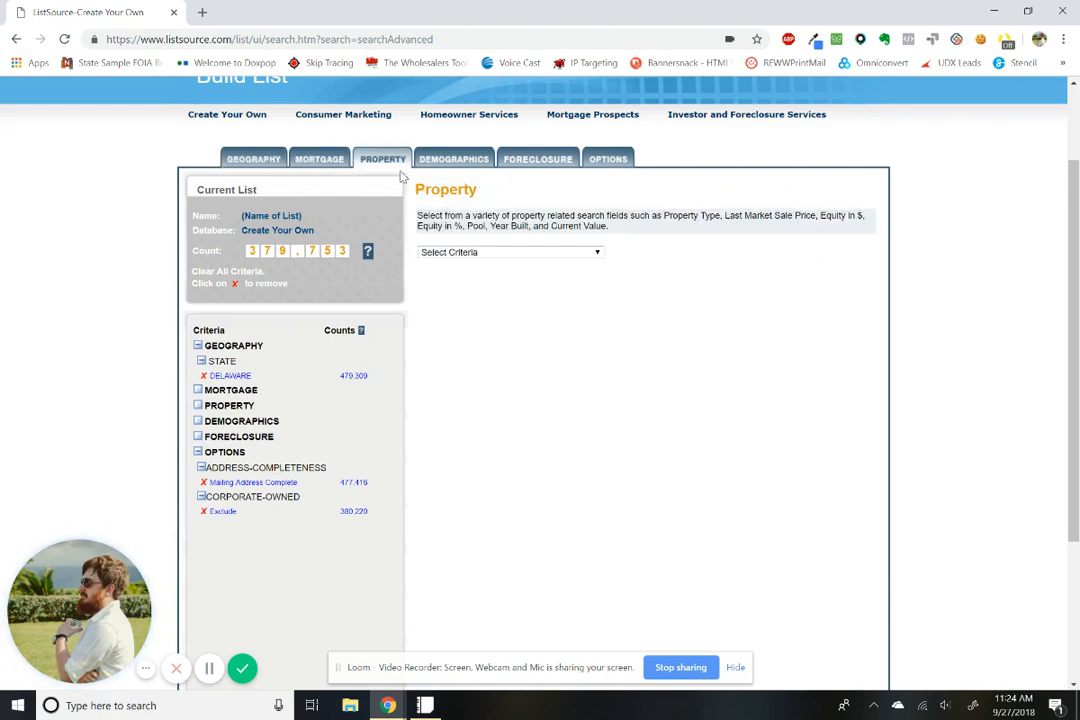
click(497, 254)
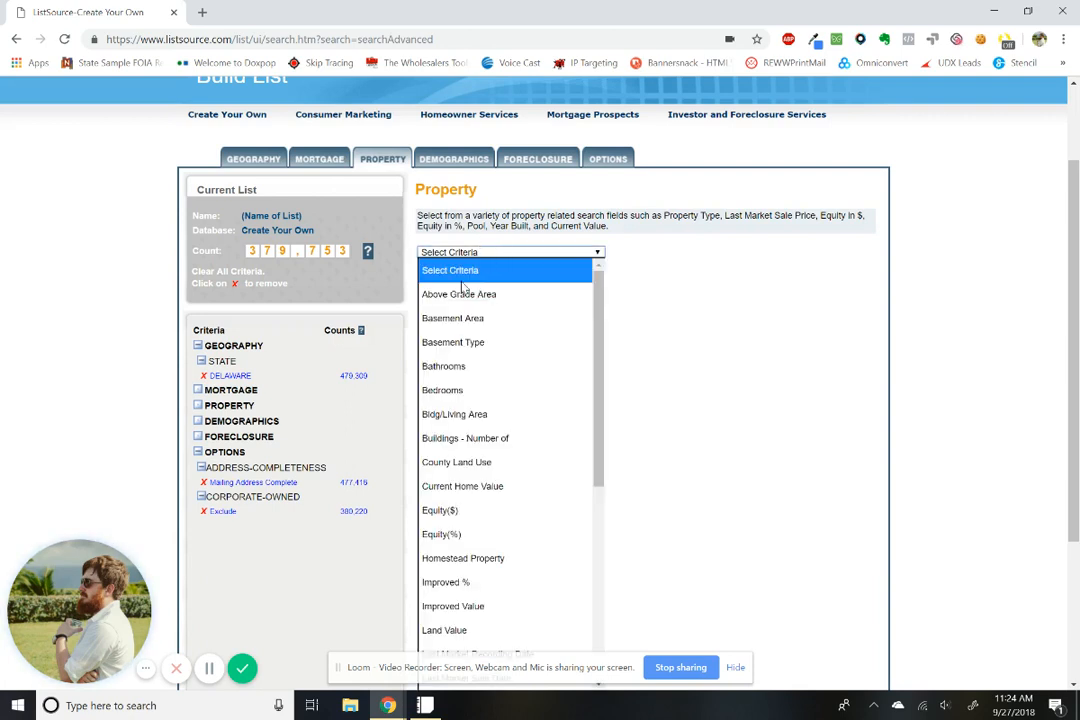
click(480, 534)
click(473, 446)
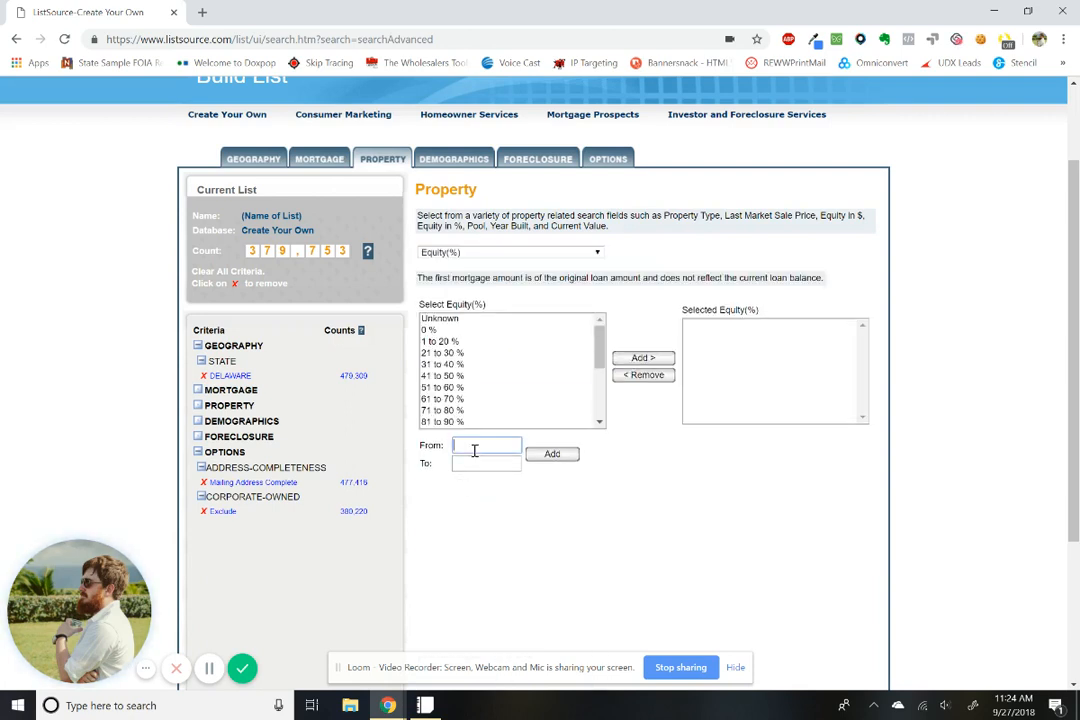
text(35)
click(475, 461)
text(100)
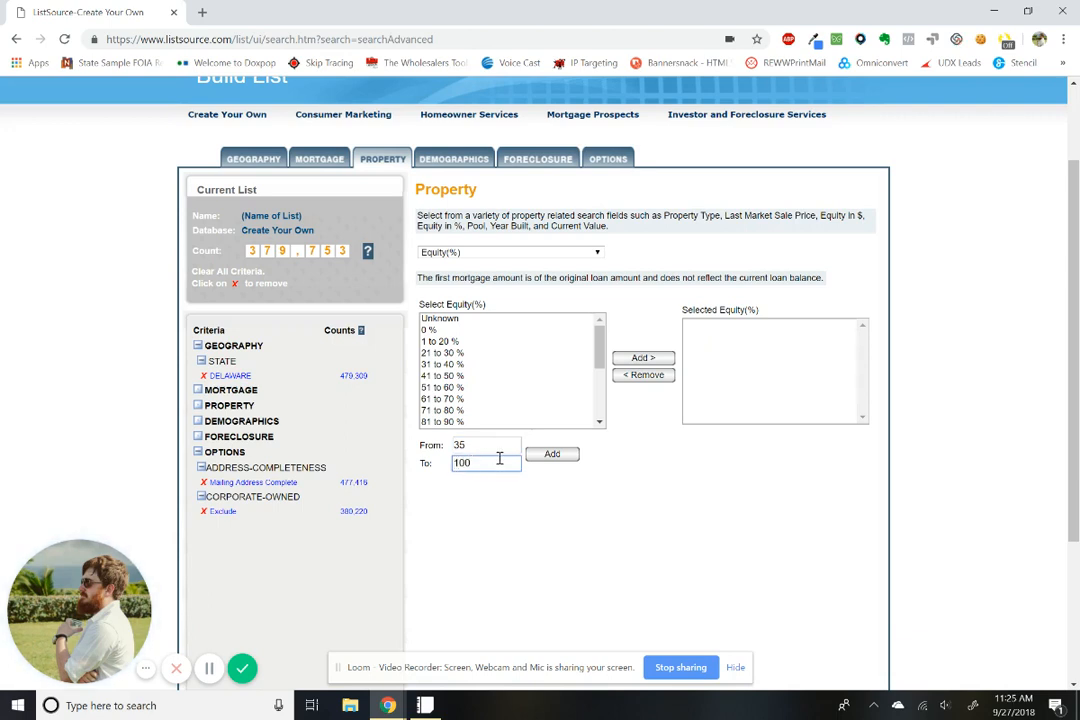
click(552, 455)
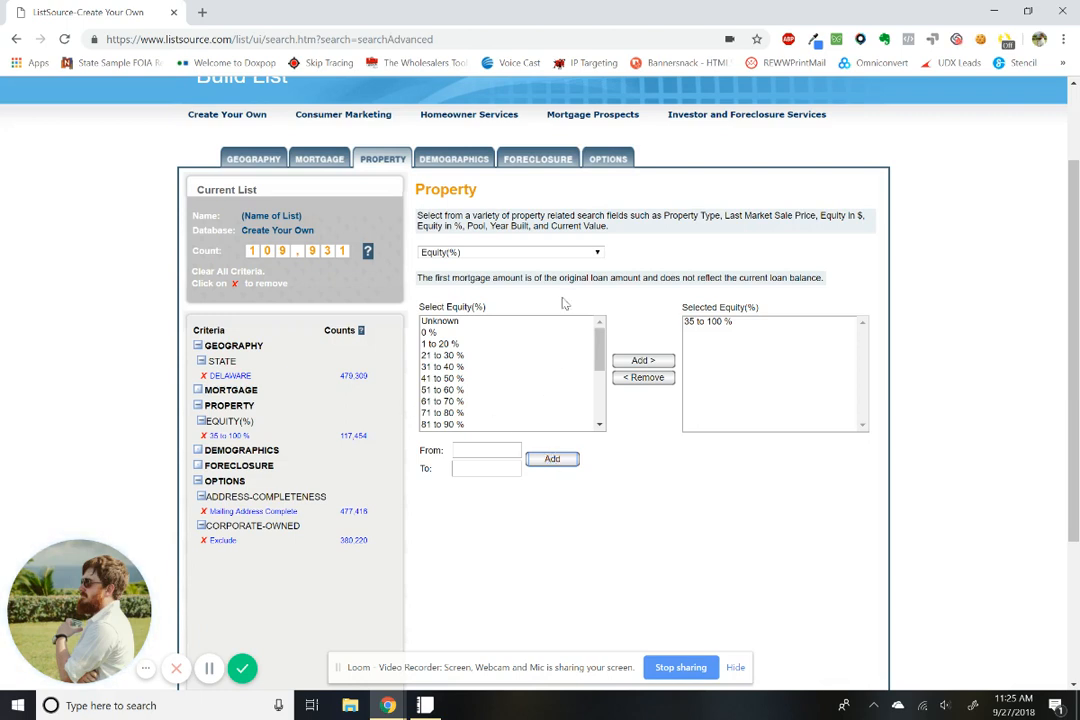
Add SFR from the detailed property types as the Property Type criterion.
click(478, 252)
scroll(525, 490, down, 5)
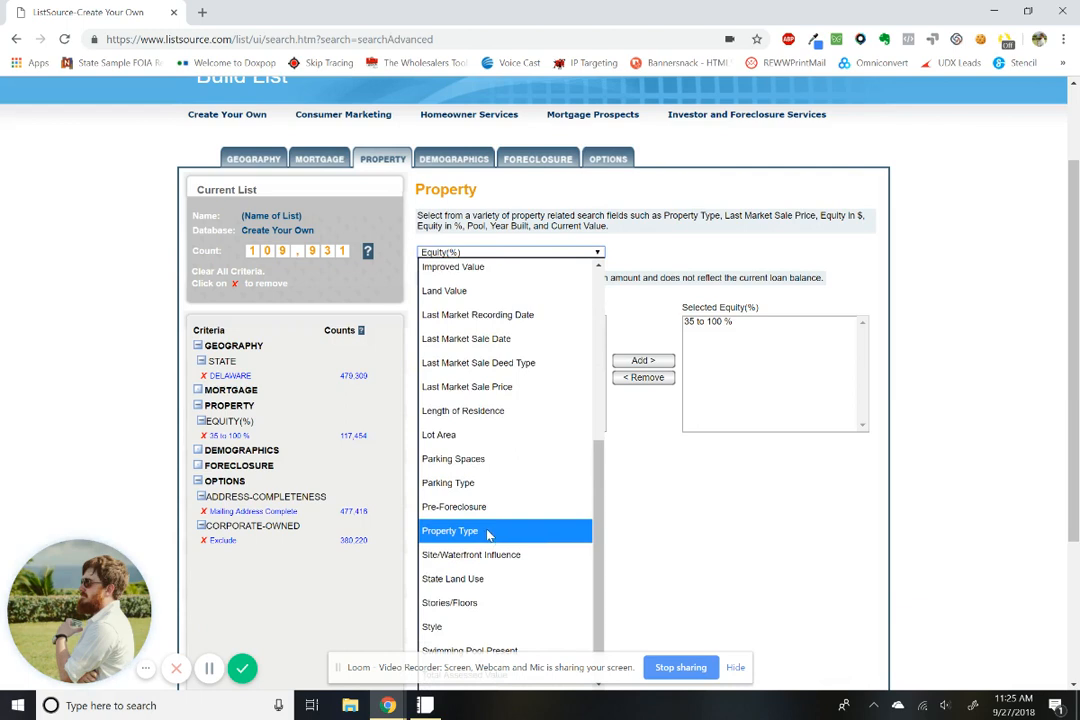
click(498, 540)
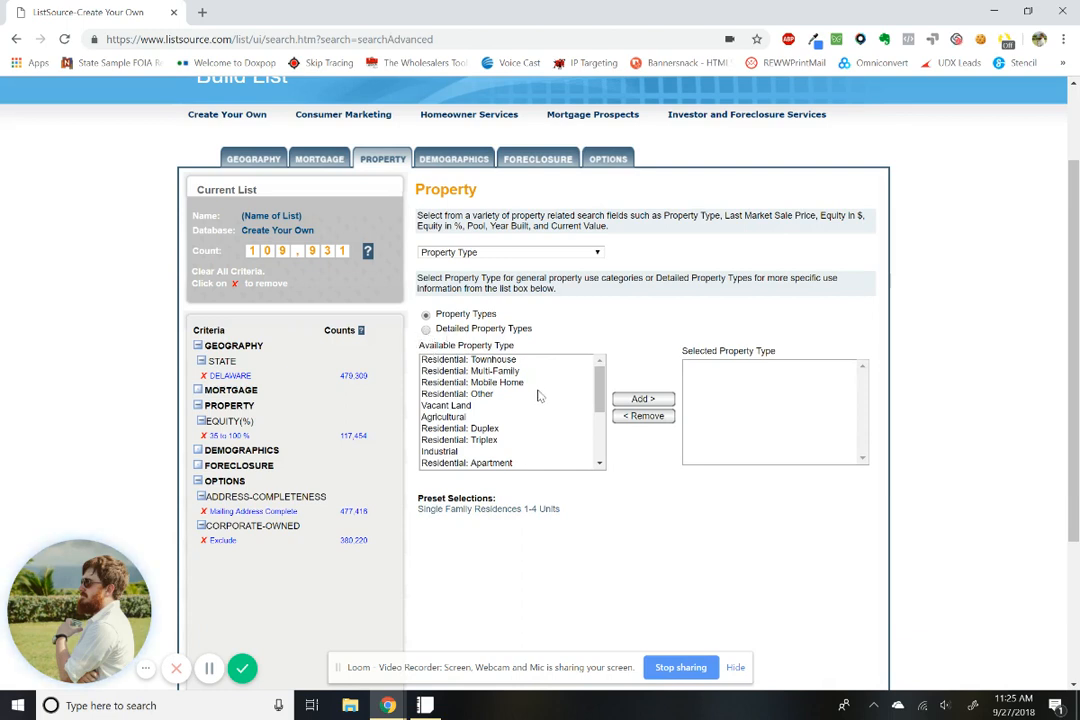
drag(598, 396, 598, 442)
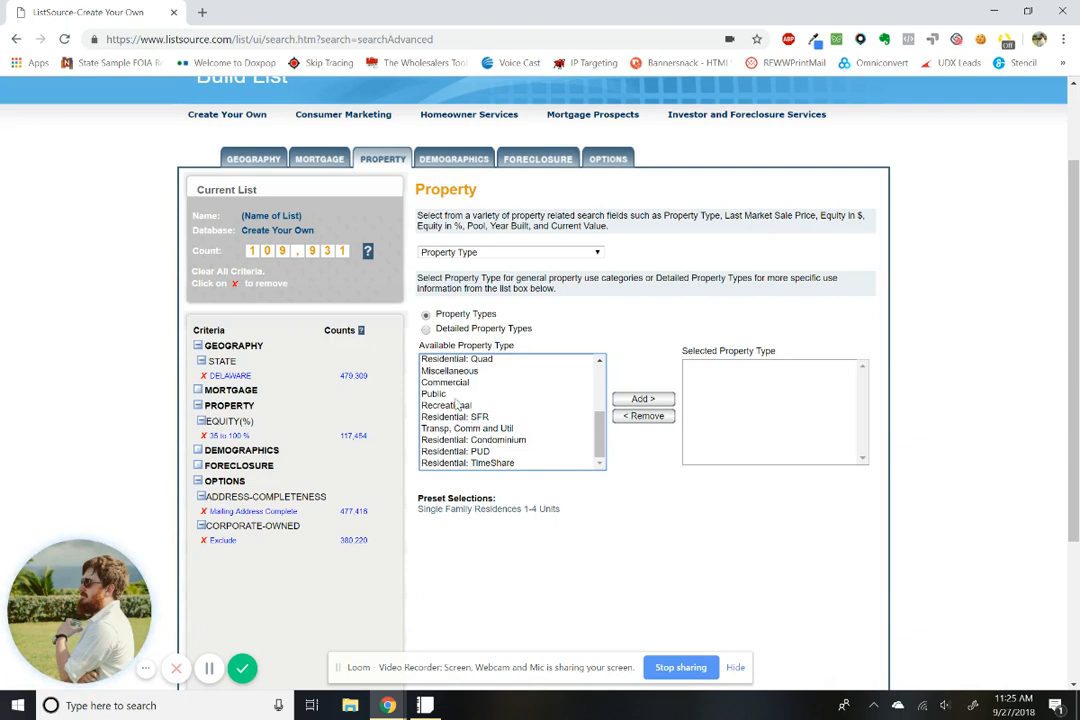
click(427, 329)
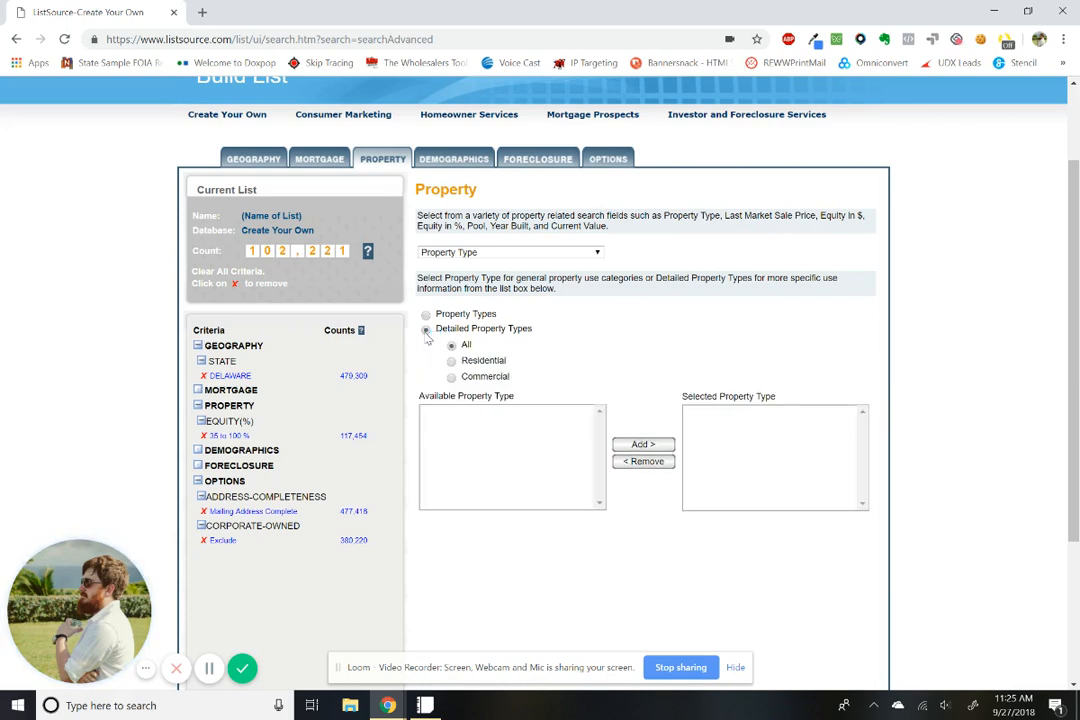
scroll(524, 482, down, 8)
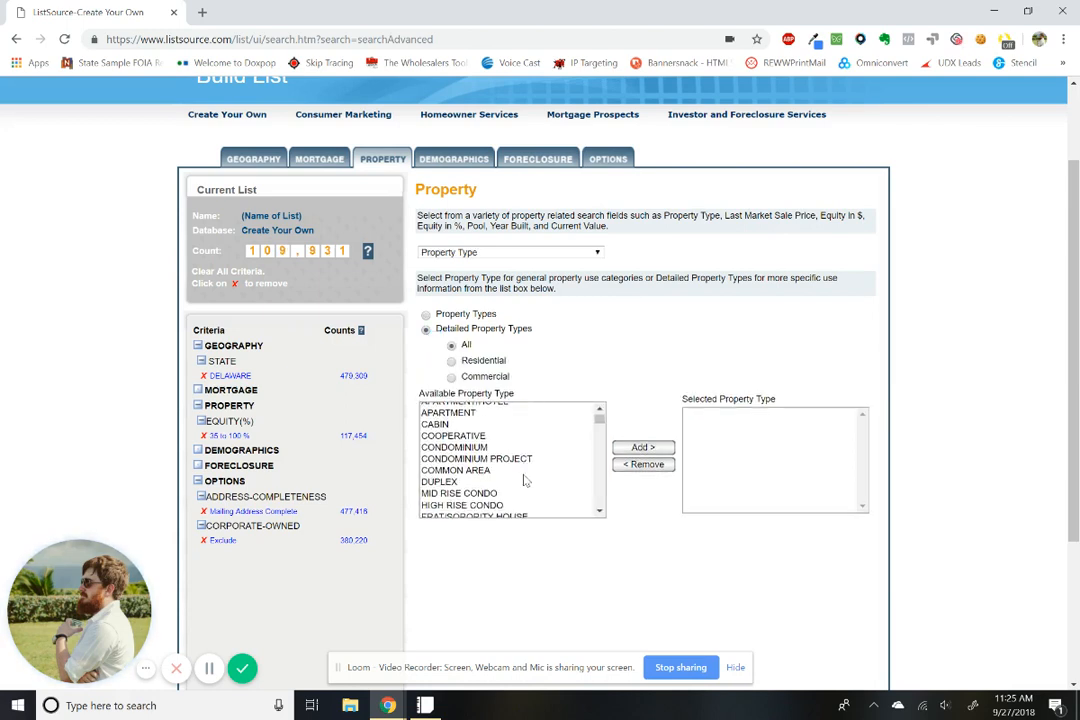
scroll(524, 482, down, 3)
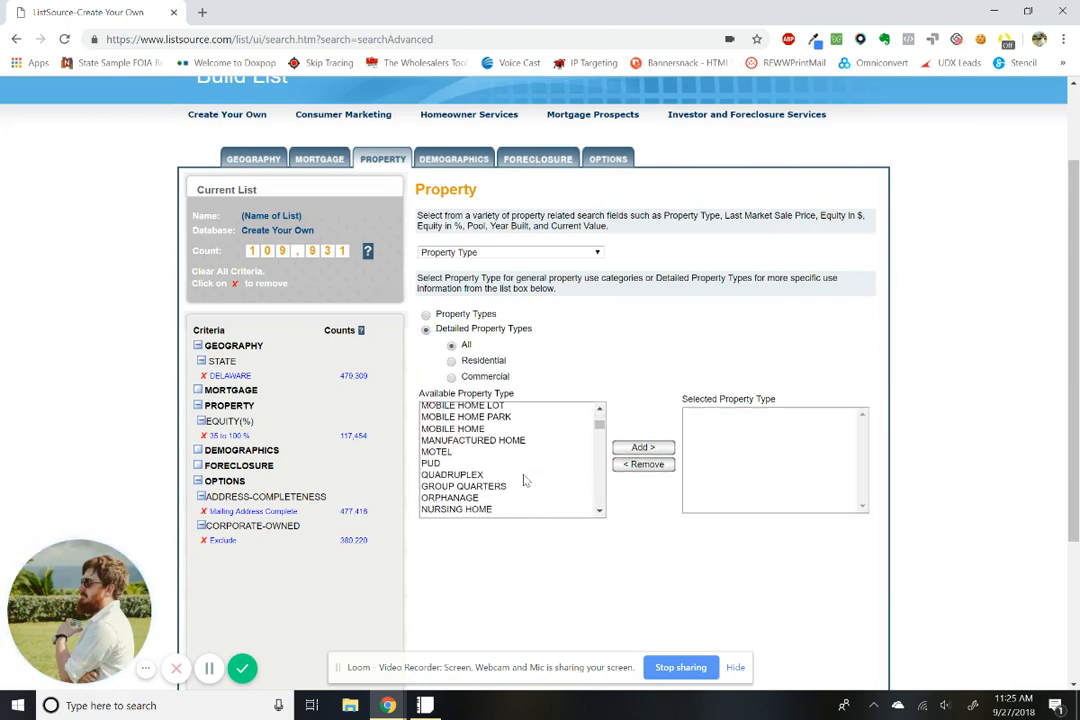
click(470, 492)
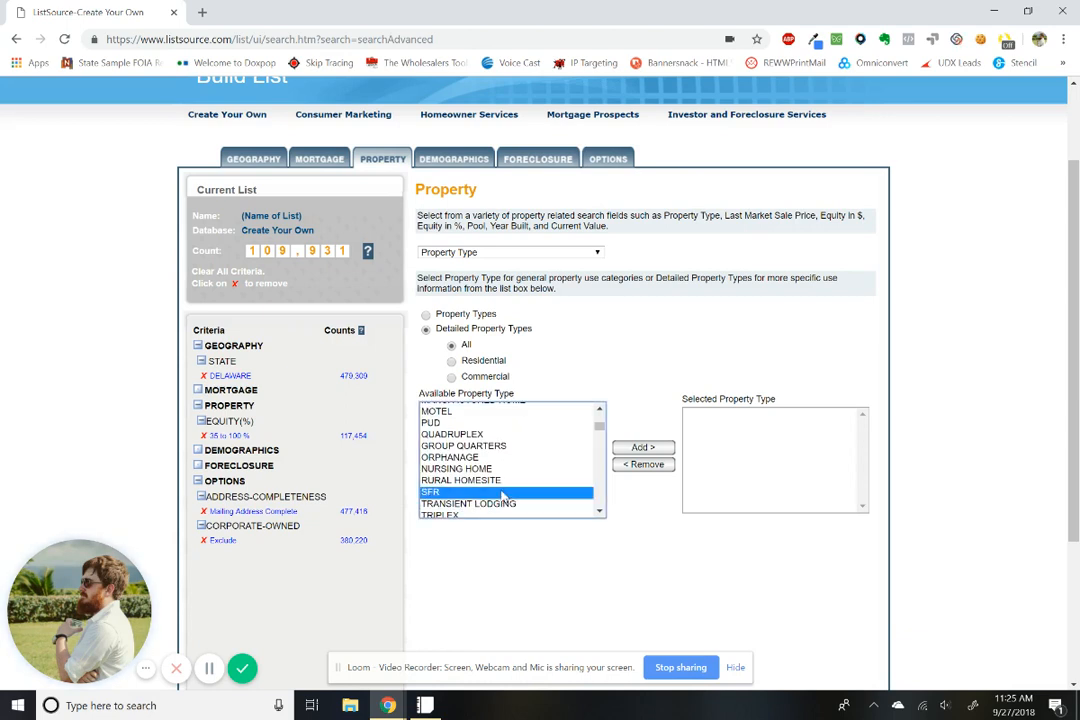
click(633, 451)
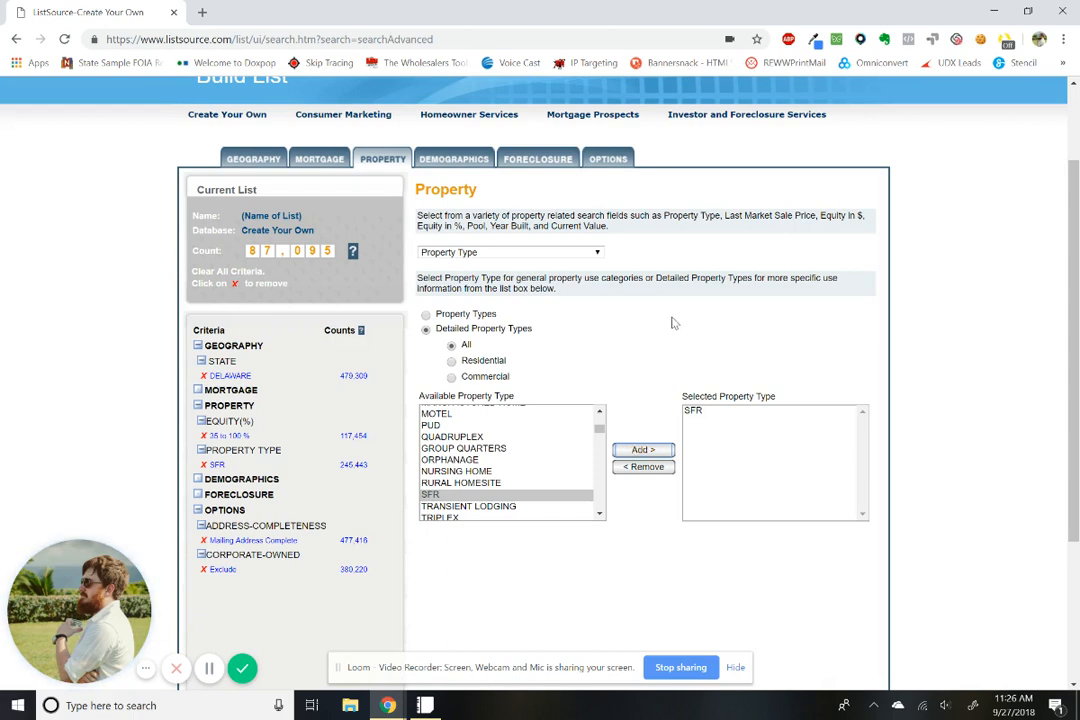
click(519, 256)
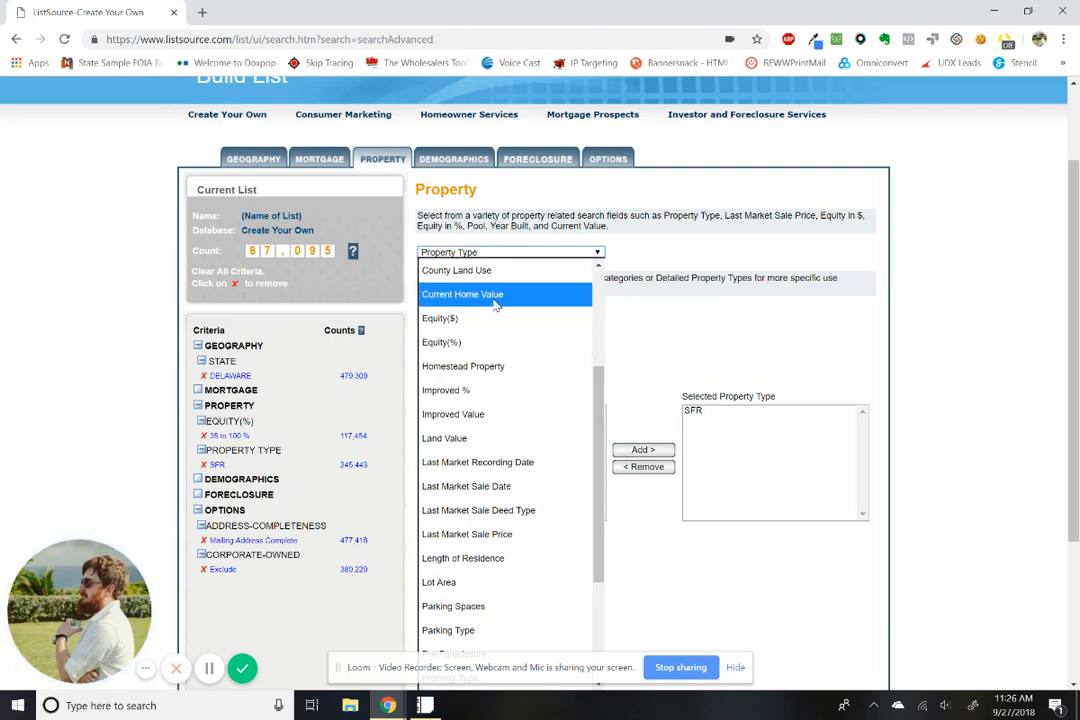
click(322, 161)
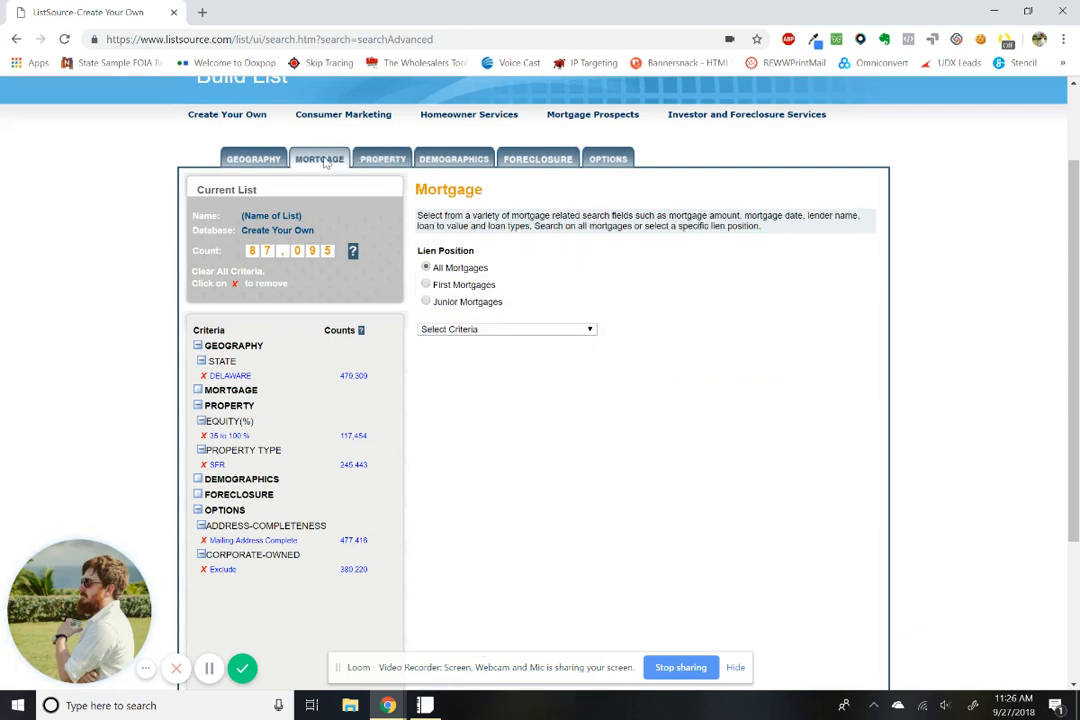
click(494, 330)
scroll(503, 560, down, 2)
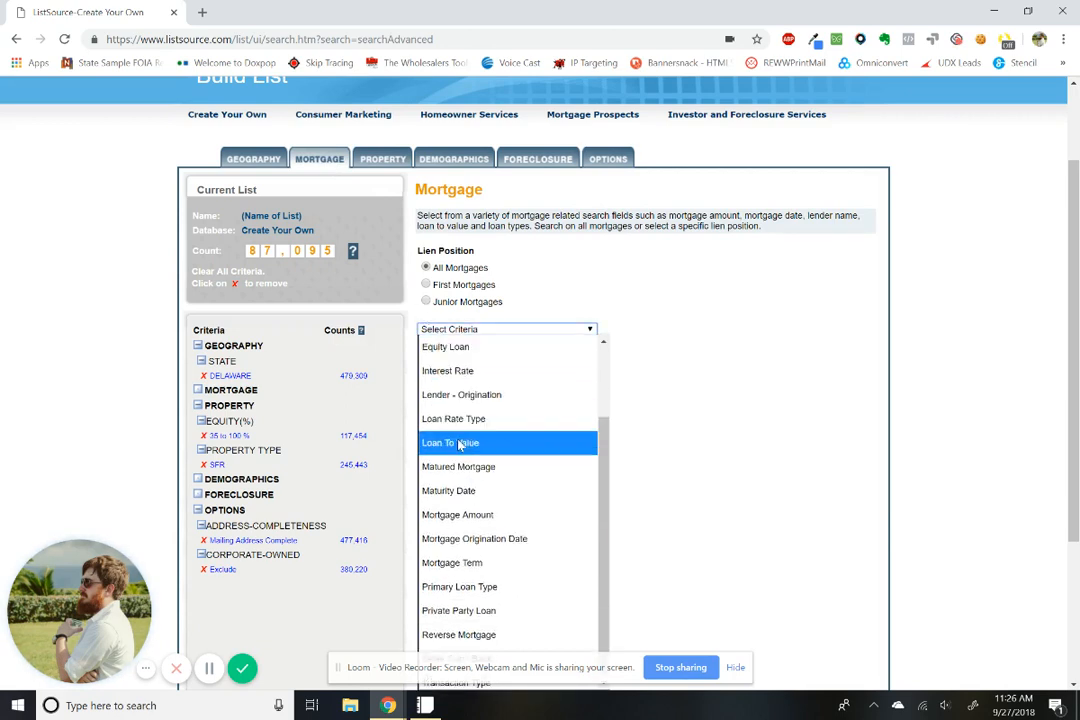
scroll(460, 520, up, 3)
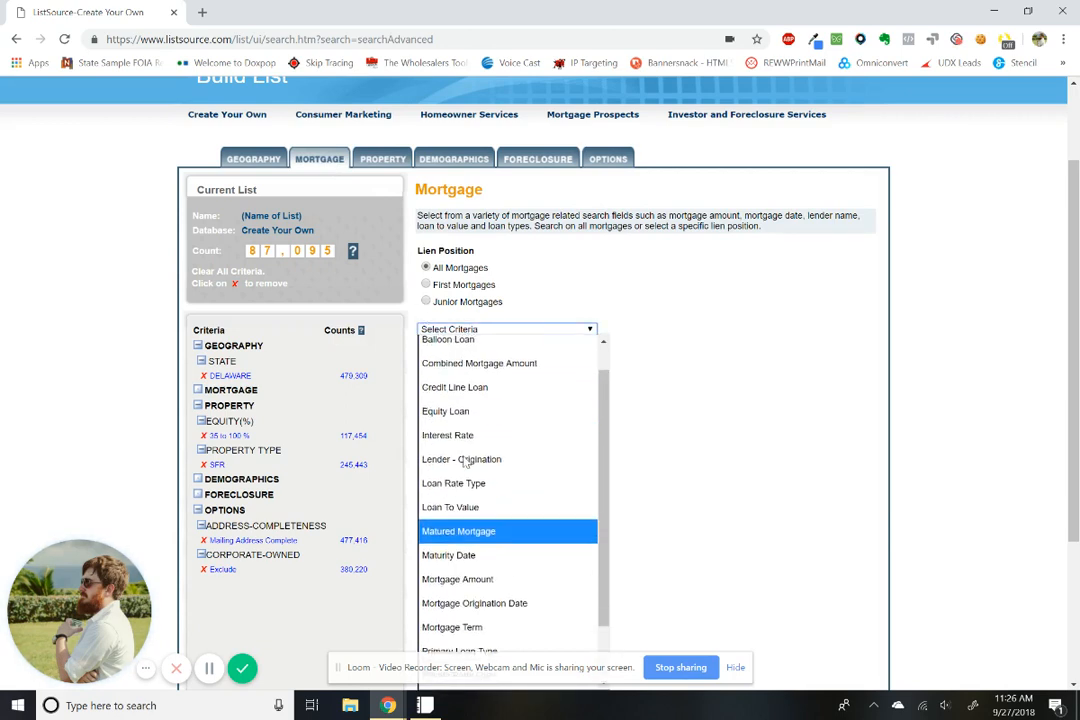
click(382, 159)
click(500, 253)
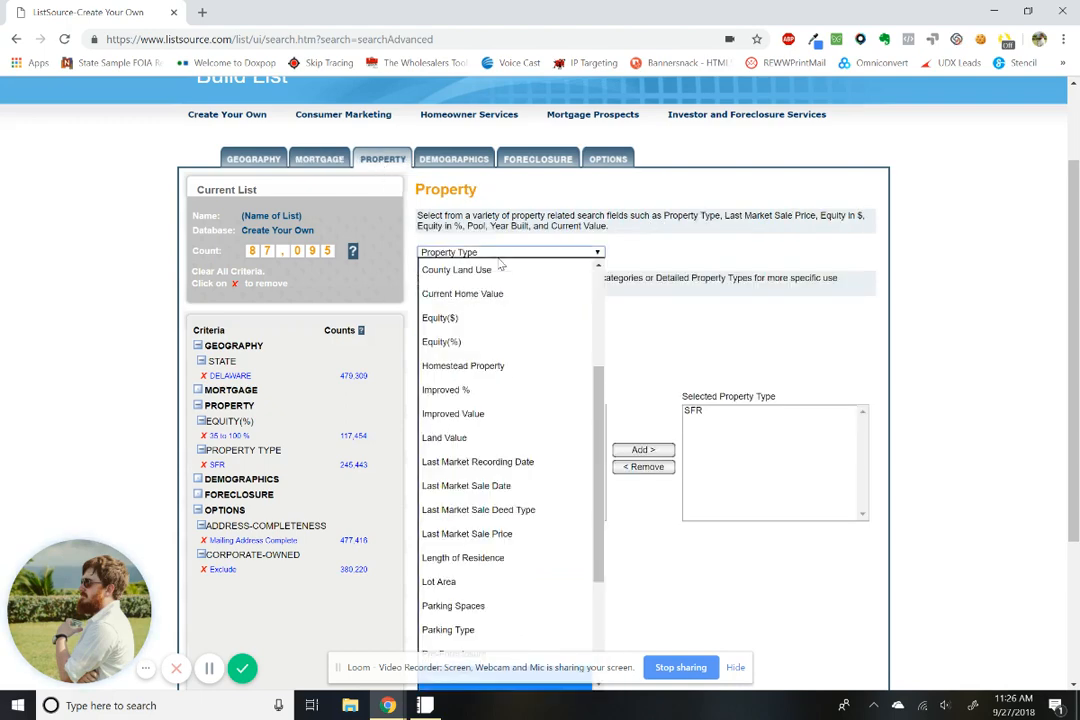
click(484, 486)
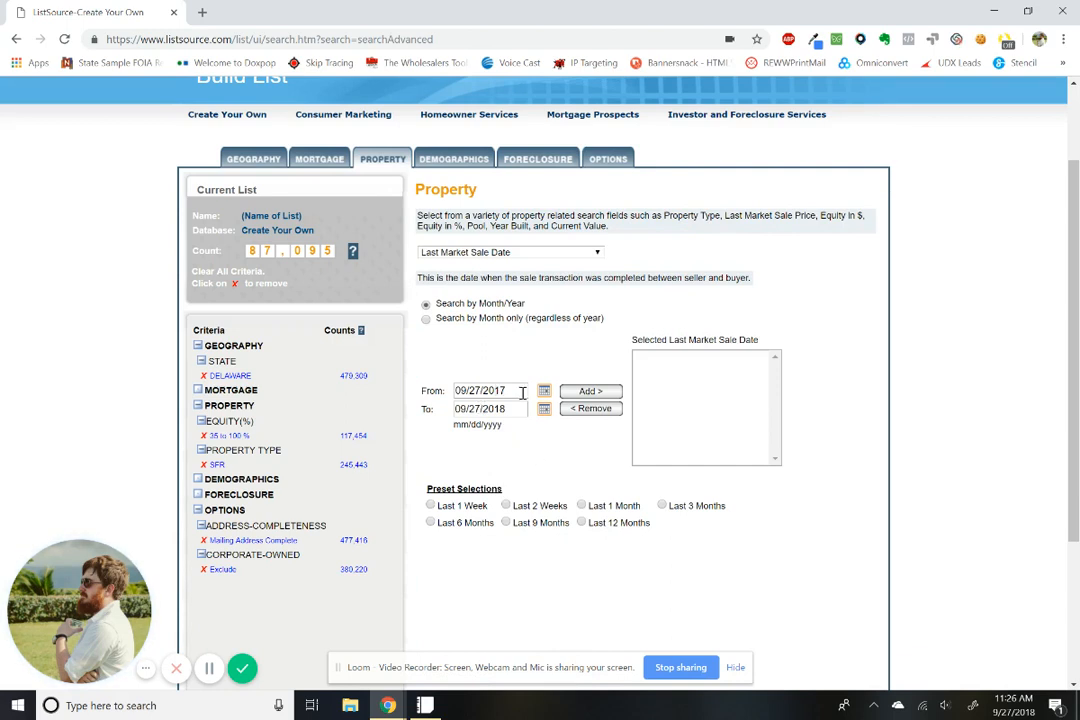
Add a Length of Residence property criterion with the Unknown option.
click(515, 252)
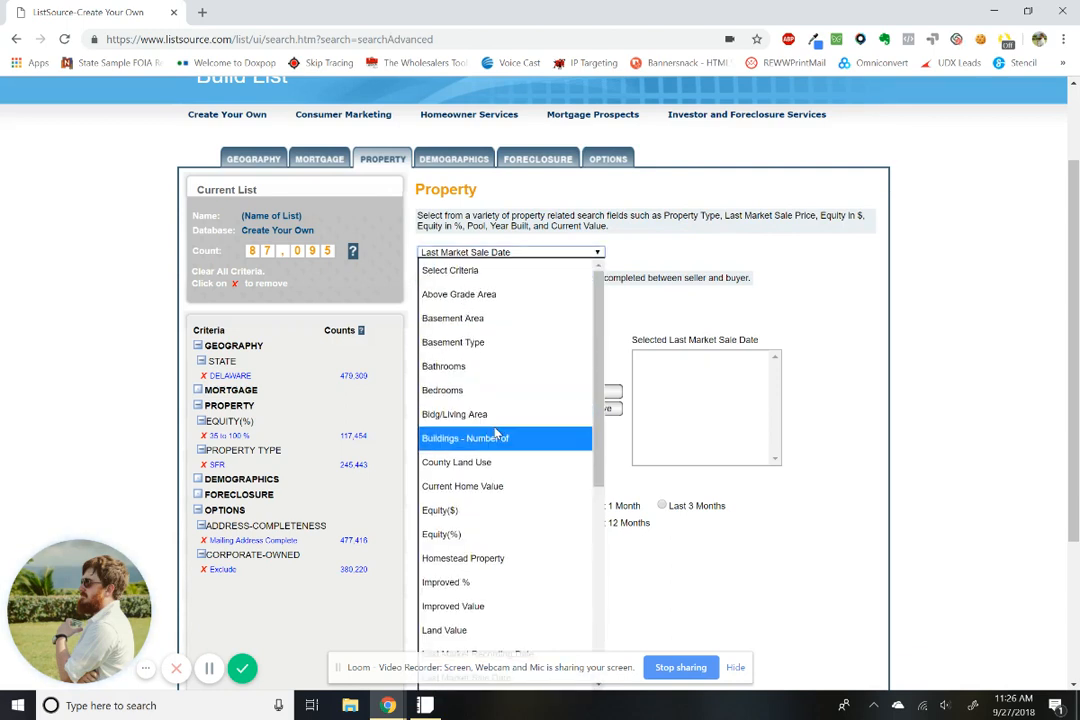
scroll(497, 432, down, 3)
scroll(497, 432, down, 2)
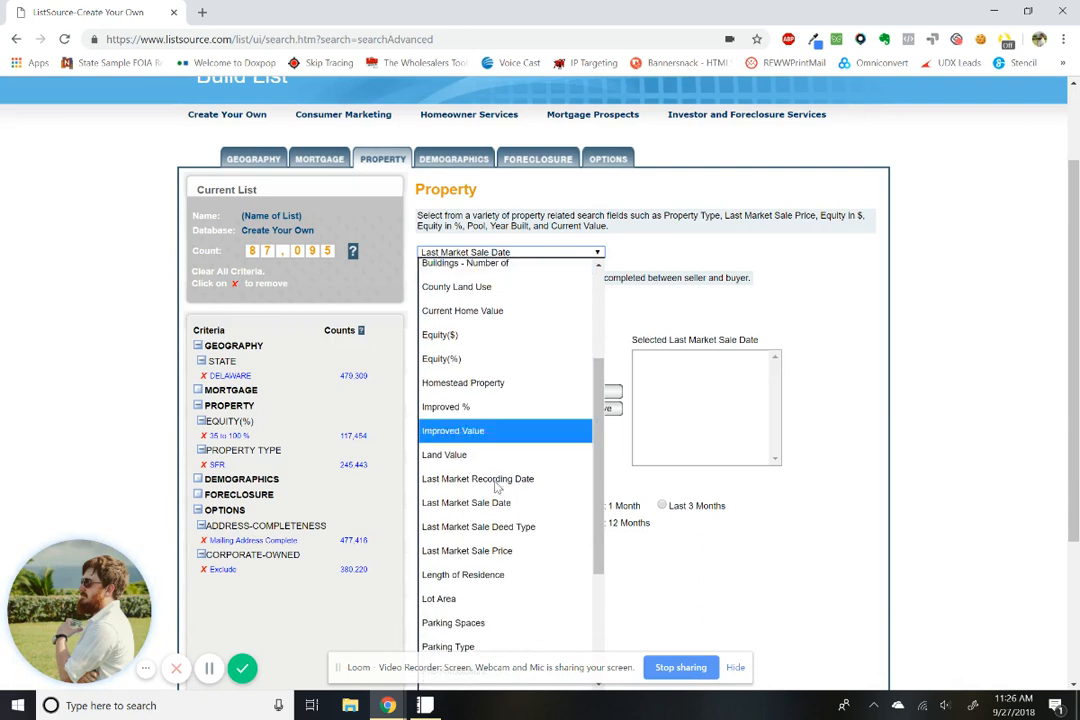
click(490, 576)
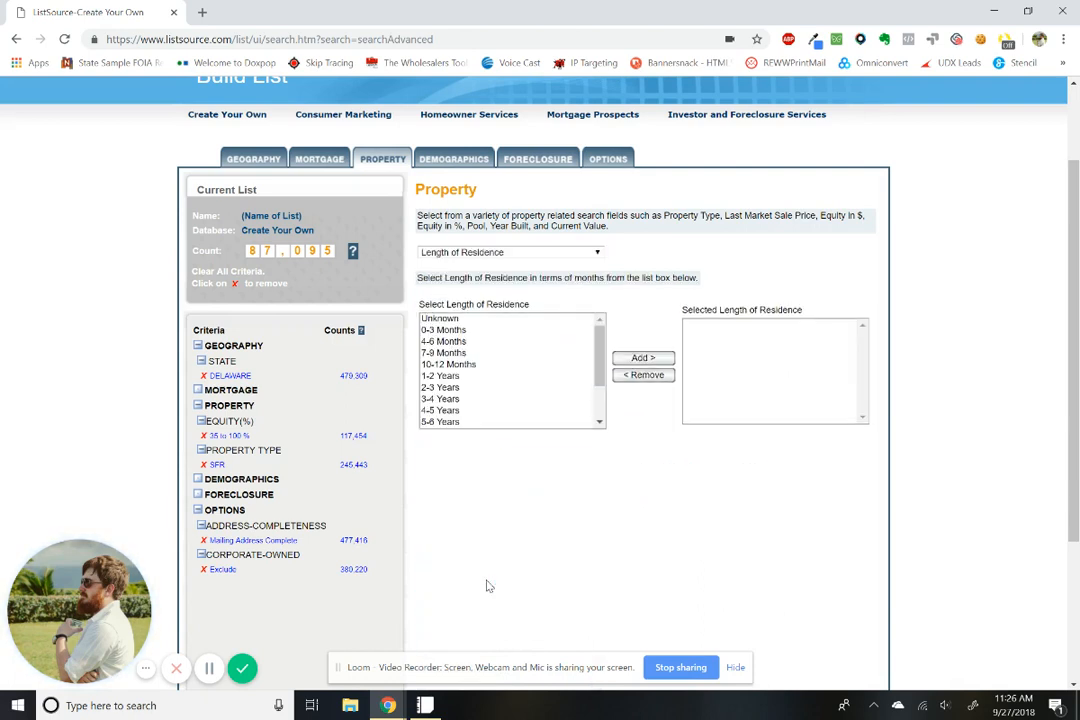
click(447, 319)
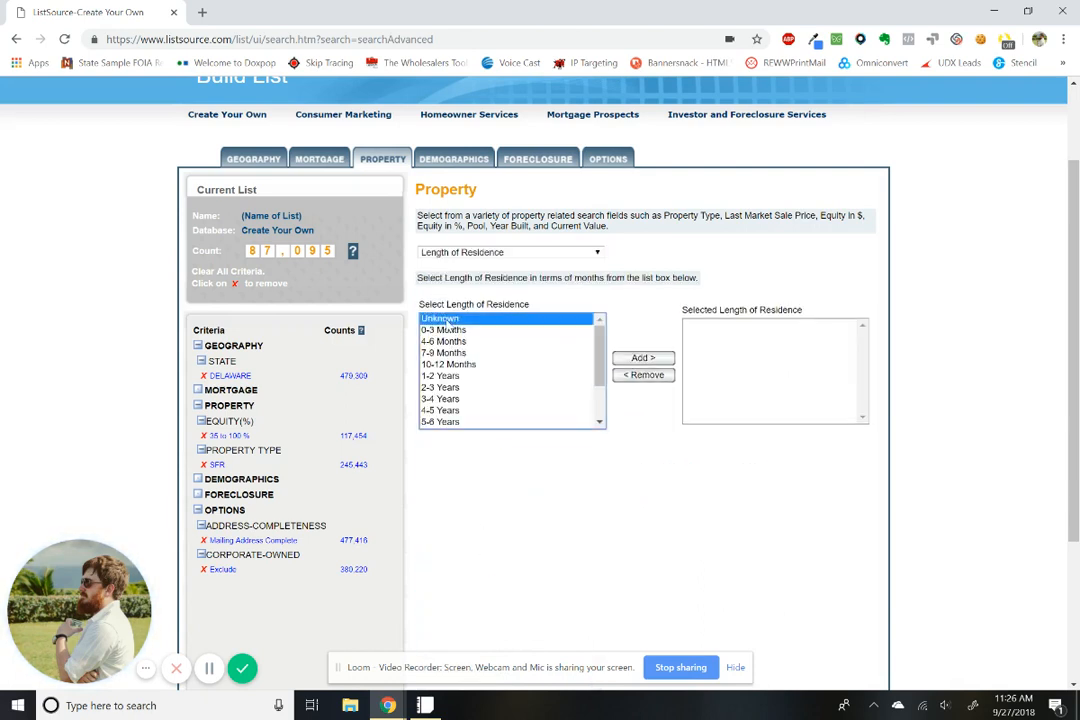
click(641, 359)
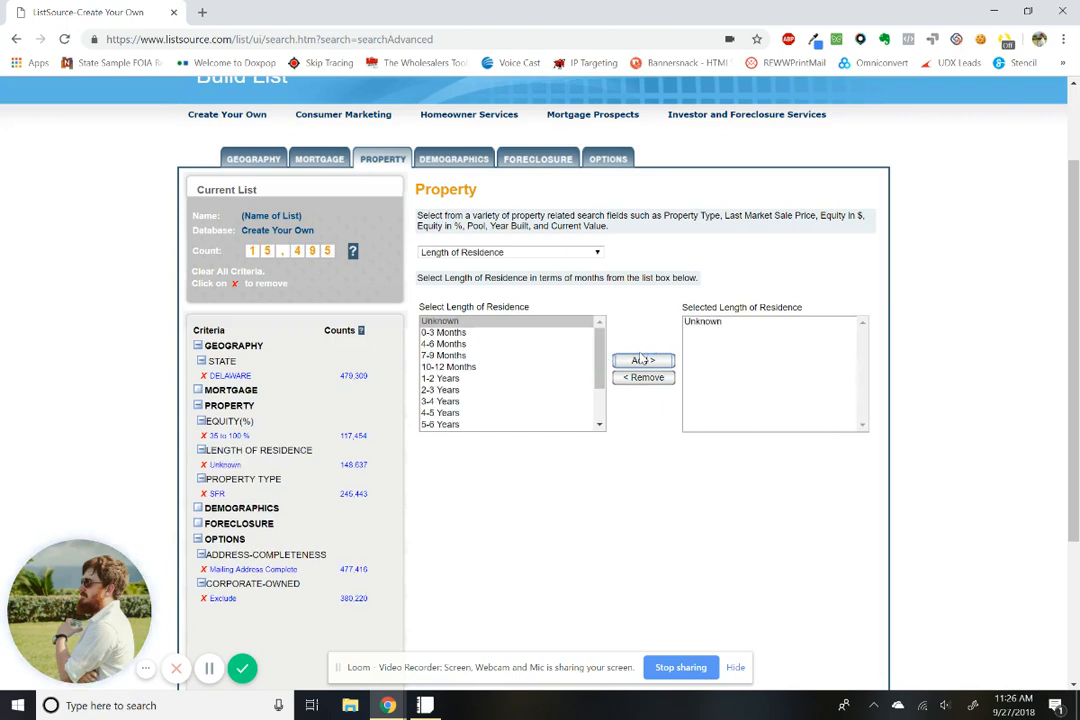